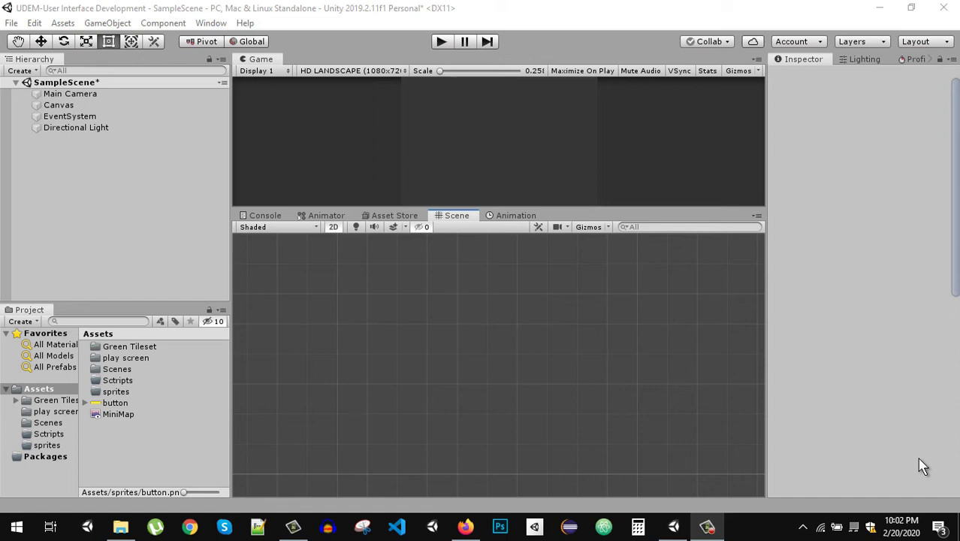
# Add a UI Image under the Canvas in SampleScene and select the button sprite asset.
pyautogui.click(115, 403)
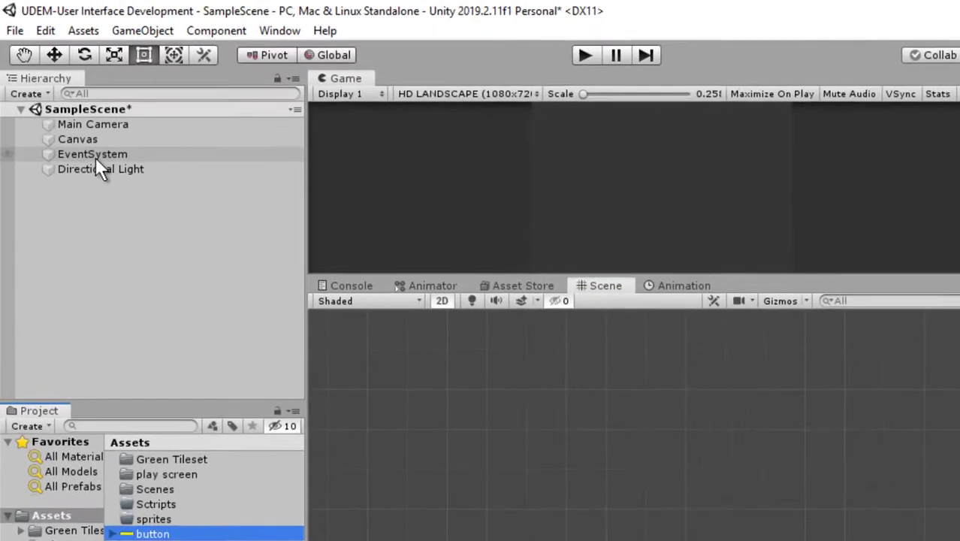
pyautogui.click(74, 105)
pyautogui.rightClick(71, 104)
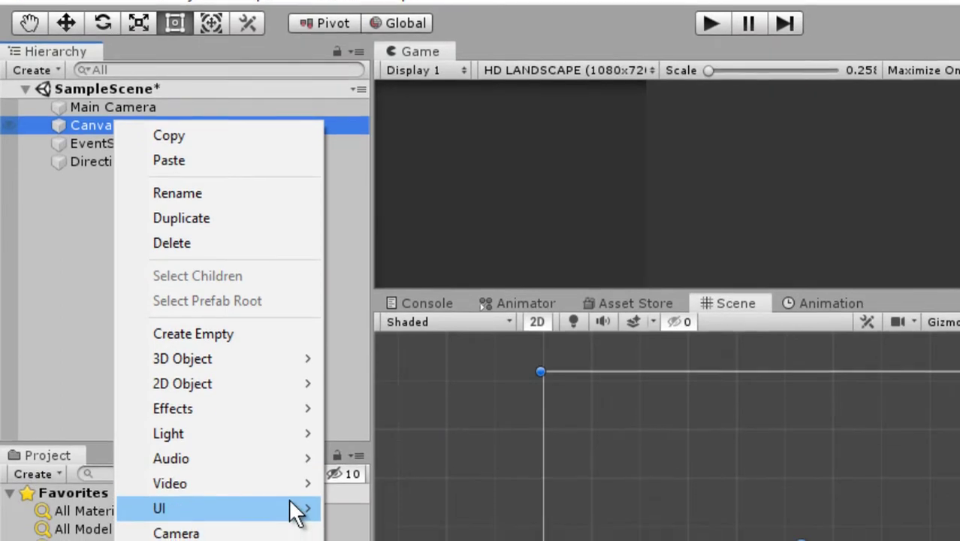
pyautogui.moveTo(293, 483)
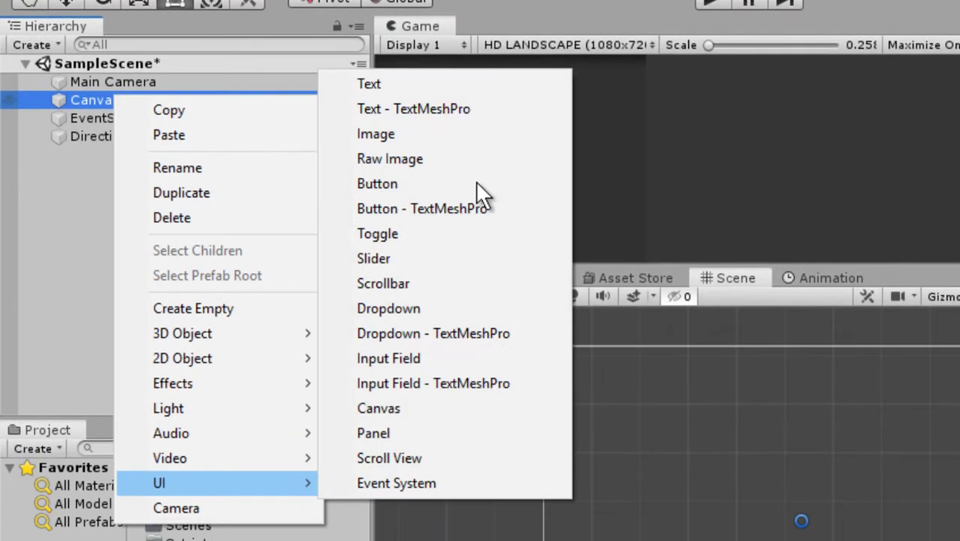
pyautogui.click(464, 143)
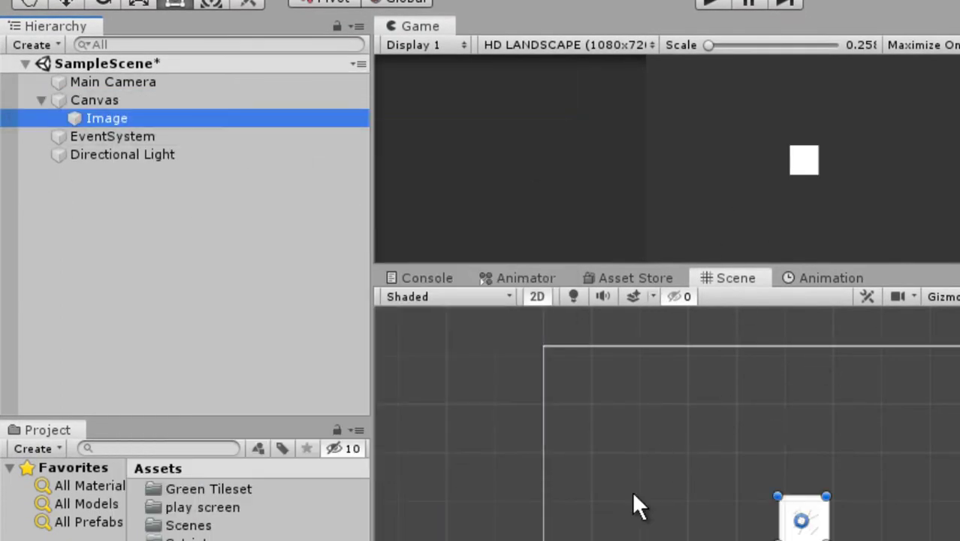
pyautogui.click(180, 540)
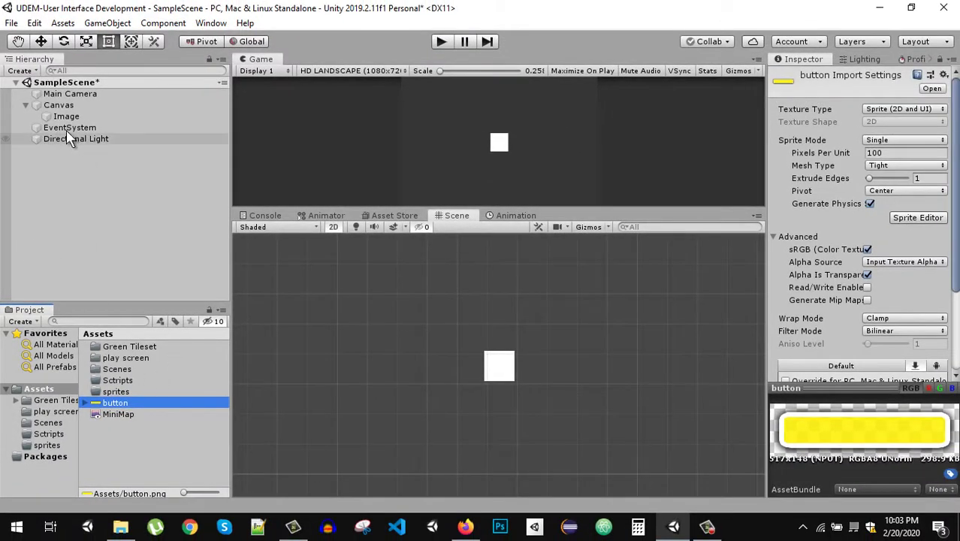
# Assign the yellow 'button' sprite as the Image's Source Image and set it to native size (517x148).
pyautogui.click(66, 117)
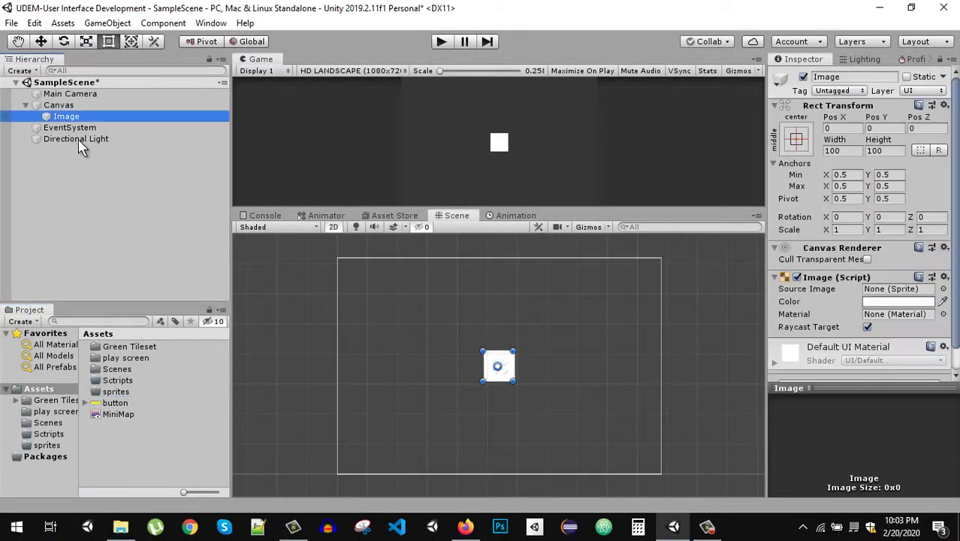
pyautogui.moveTo(114, 404); pyautogui.dragTo(879, 260)
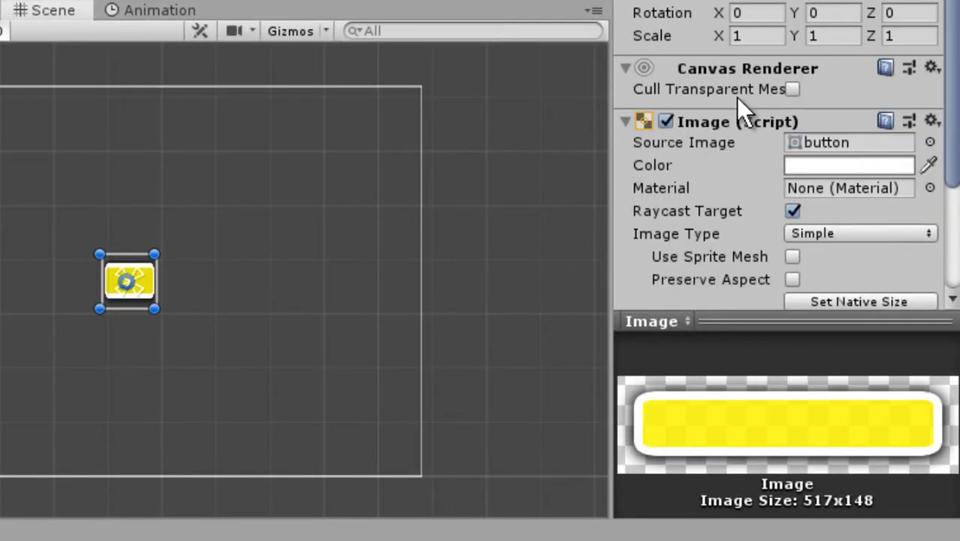
pyautogui.scroll(5, 67, 293)
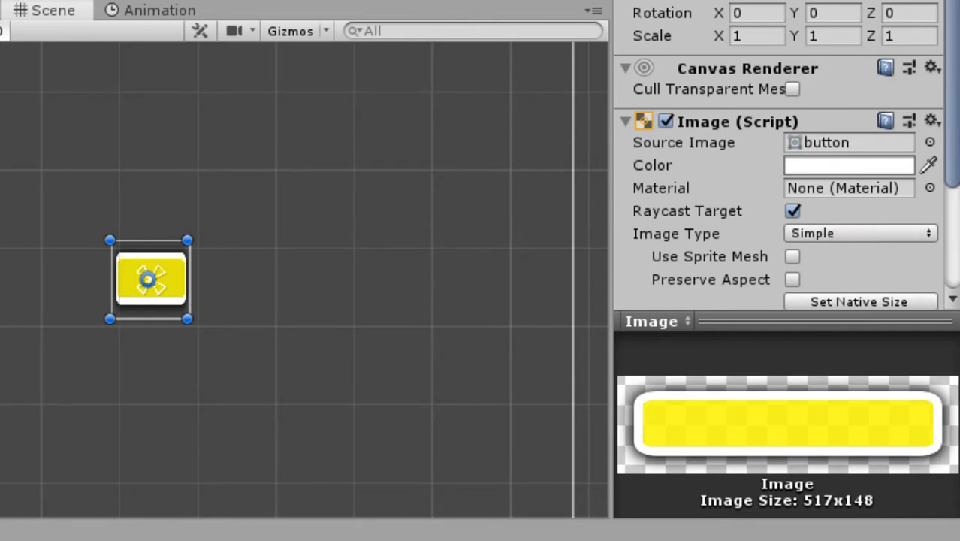
pyautogui.click(266, 534)
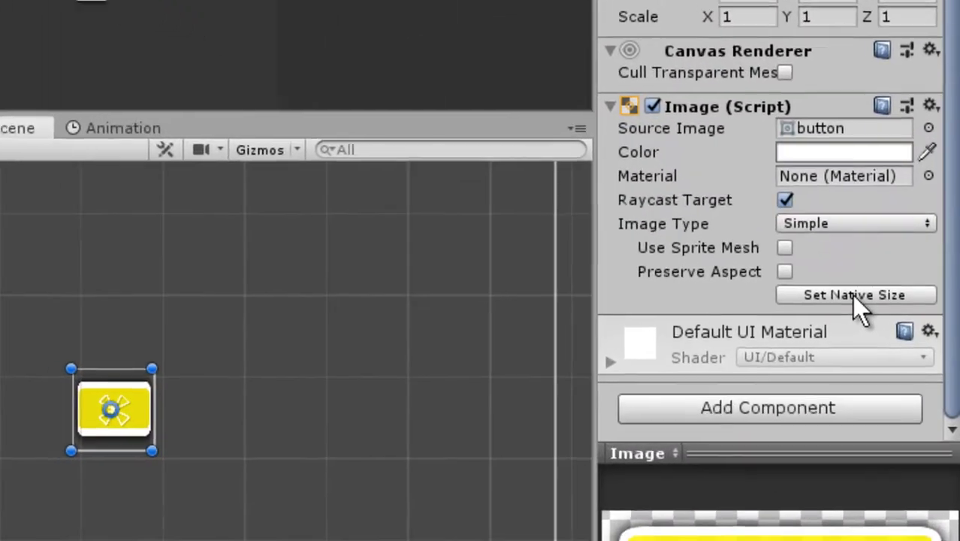
pyautogui.click(864, 299)
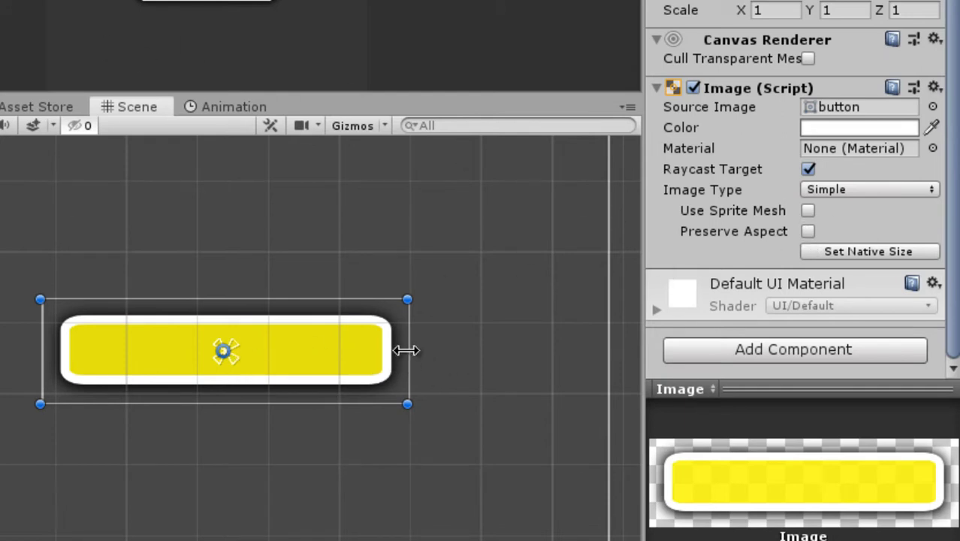
# Stretch the button image wider to the right and left, then undo the last widening.
pyautogui.moveTo(407, 348); pyautogui.dragTo(632, 354)
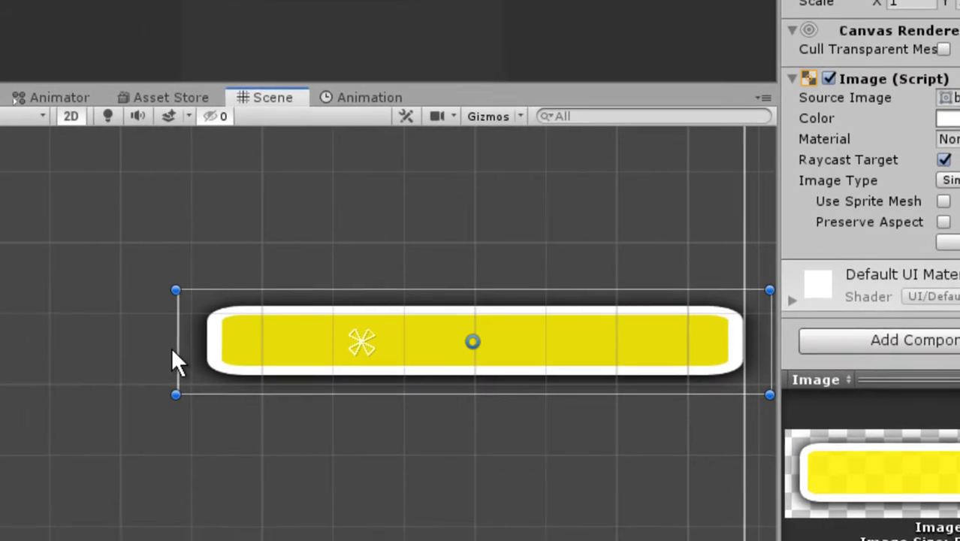
pyautogui.moveTo(38, 356); pyautogui.dragTo(0, 352)
pyautogui.moveTo(167, 336); pyautogui.dragTo(109, 335)
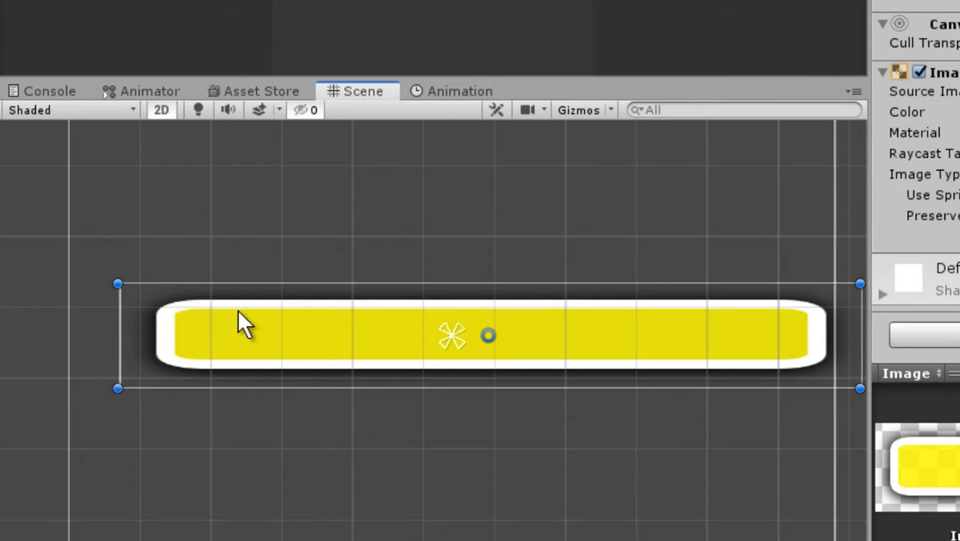
pyautogui.hotkey('ctrl', 'z')
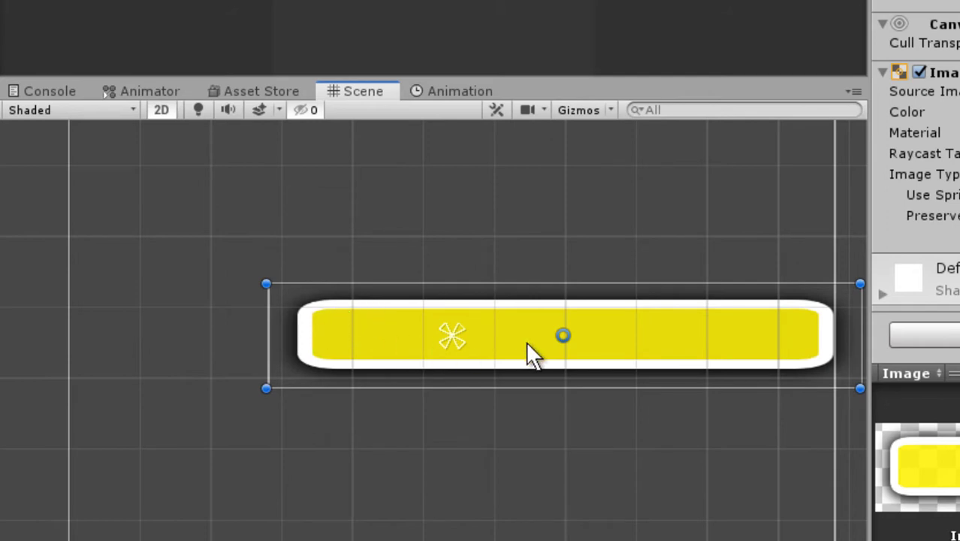
# Narrow the button to 698.7 wide and move it back to the canvas centre.
pyautogui.moveTo(531, 349); pyautogui.dragTo(337, 326)
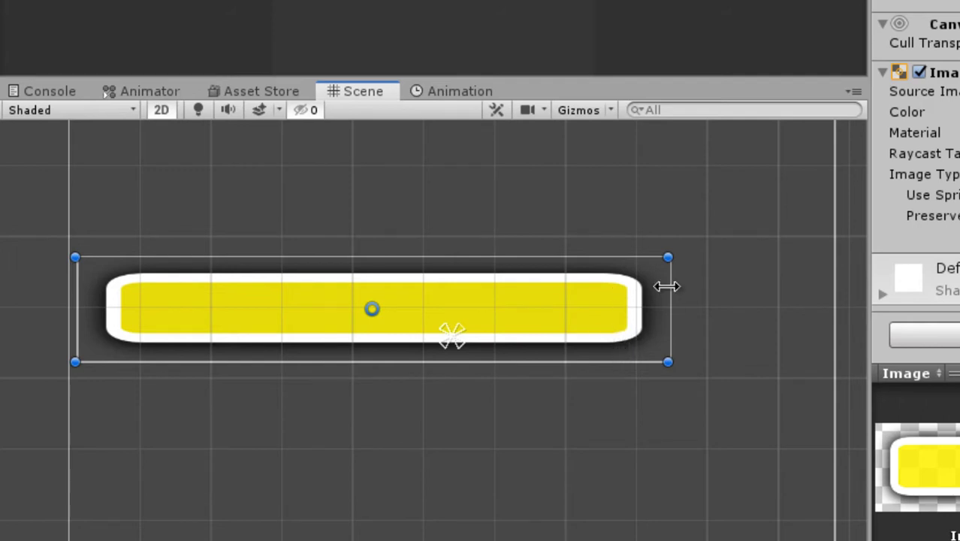
pyautogui.moveTo(669, 298); pyautogui.dragTo(394, 300)
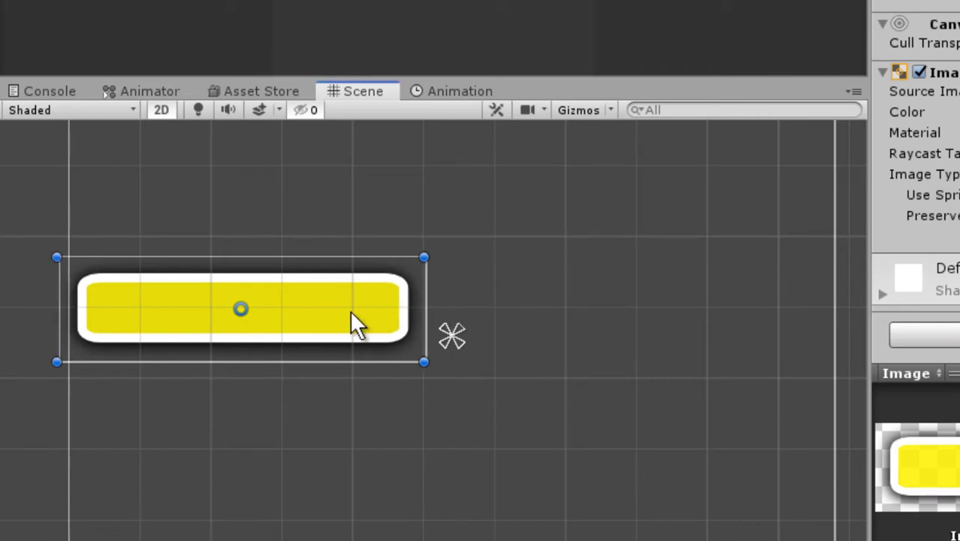
pyautogui.moveTo(354, 322); pyautogui.dragTo(529, 319)
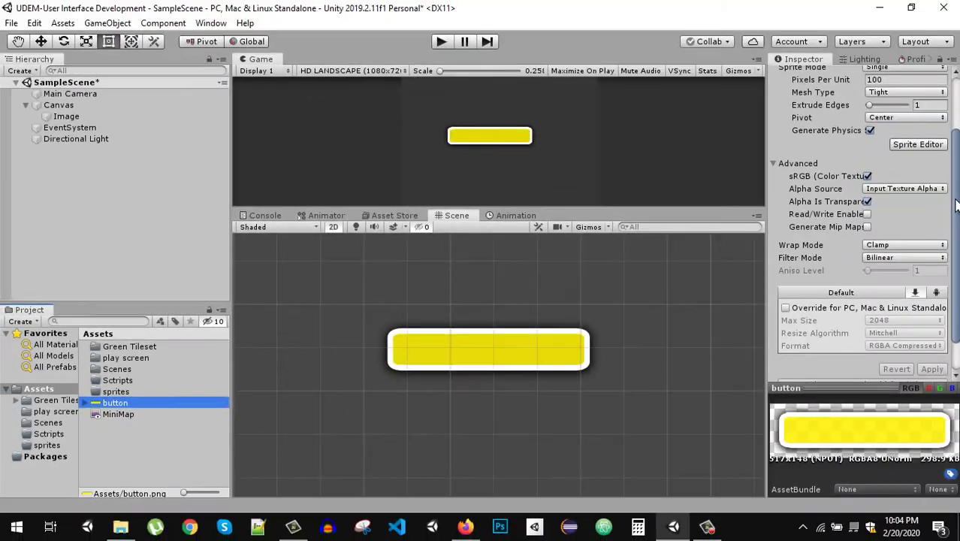
# Open the button texture in the Sprite Editor from its import settings.
pyautogui.scroll(1, 862, 217)
pyautogui.scroll(1, 863, 218)
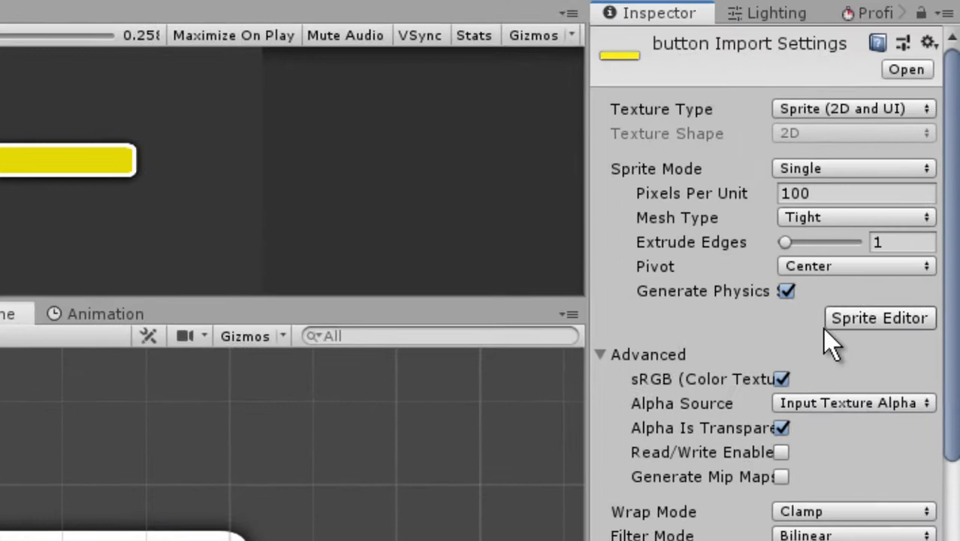
pyautogui.click(876, 317)
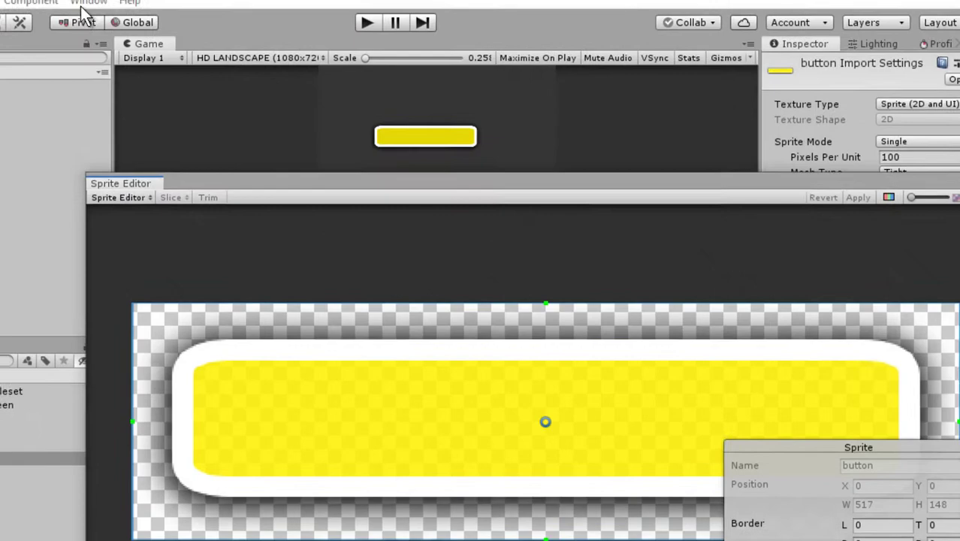
pyautogui.click(108, 17)
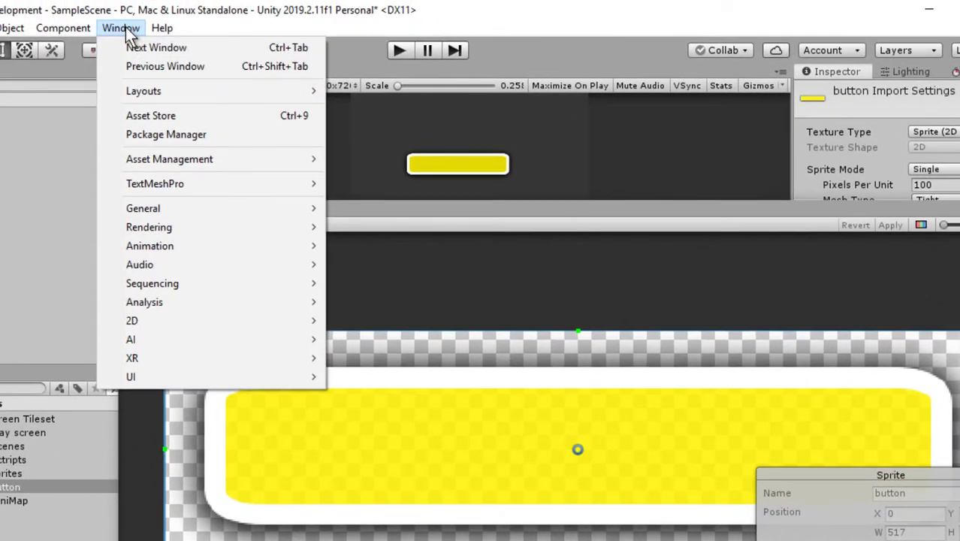
pyautogui.click(216, 137)
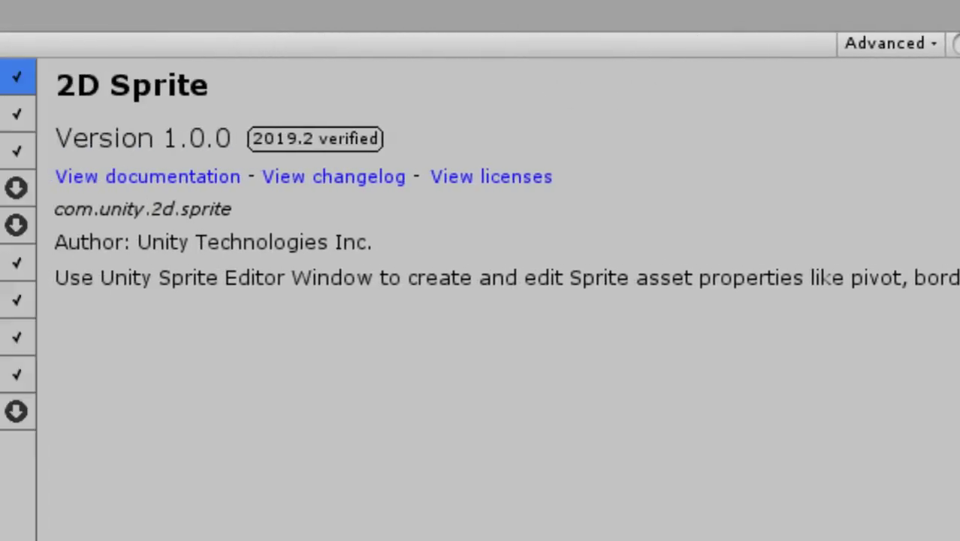
pyautogui.click(10, 77)
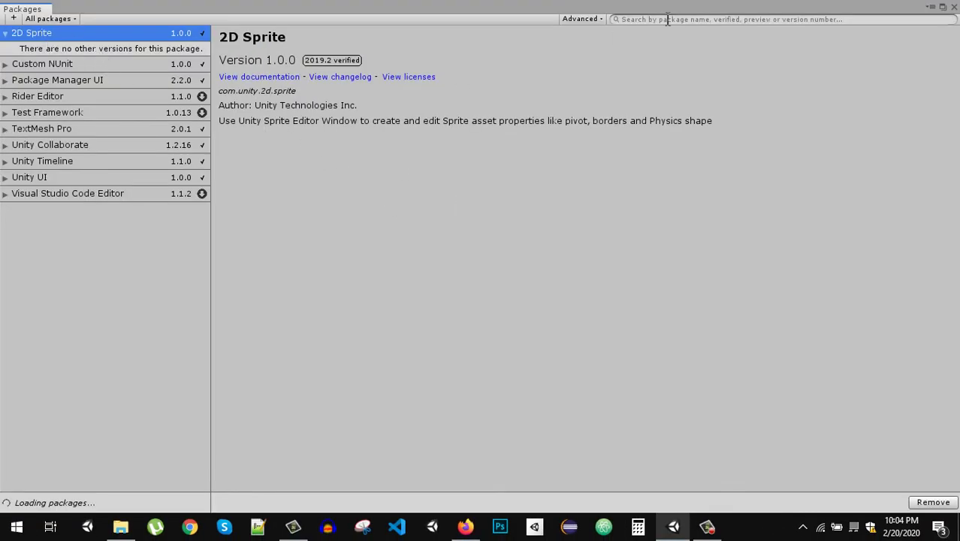
pyautogui.click(685, 19)
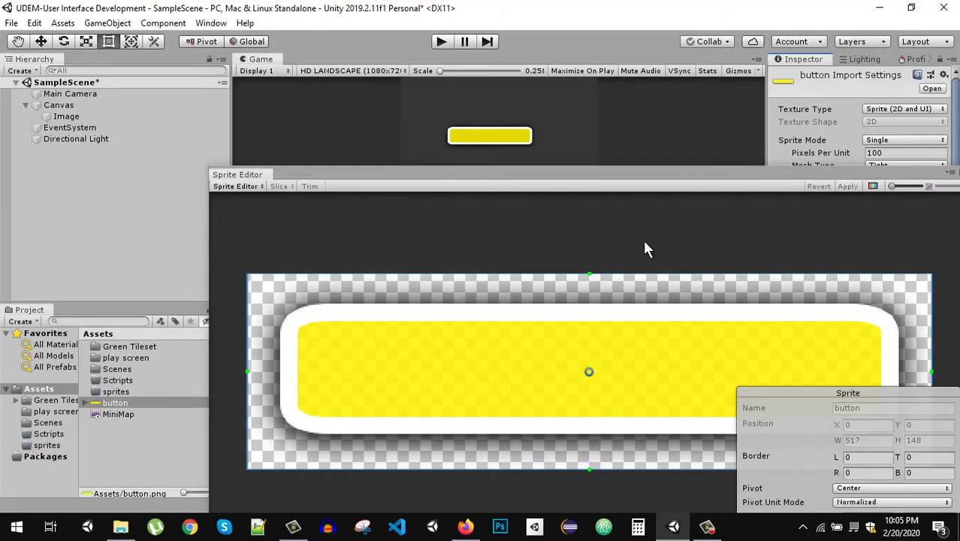
# Set the button sprite's left border to 61 and right border to 62, and apply.
pyautogui.moveTo(621, 180); pyautogui.dragTo(519, 98)
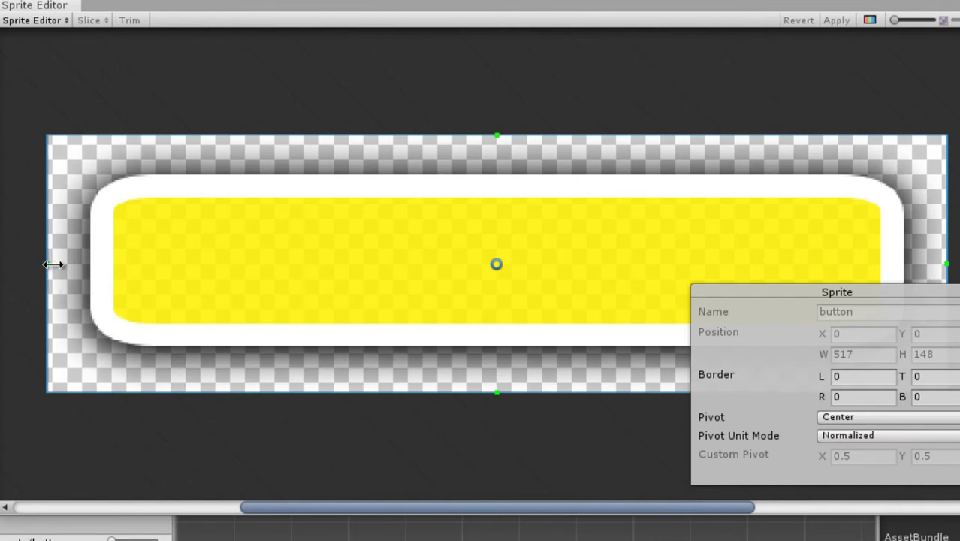
pyautogui.moveTo(49, 264); pyautogui.dragTo(153, 260)
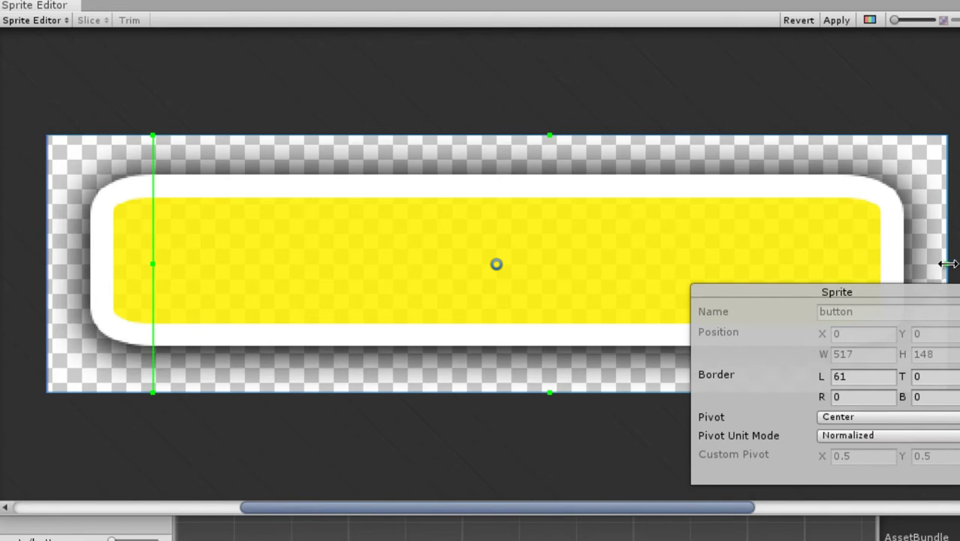
pyautogui.moveTo(947, 262); pyautogui.dragTo(839, 265)
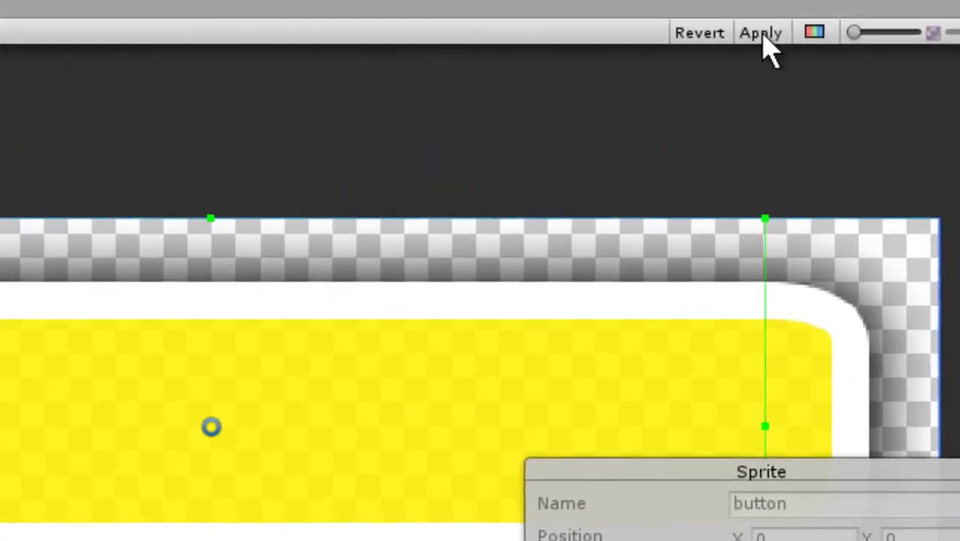
pyautogui.click(836, 20)
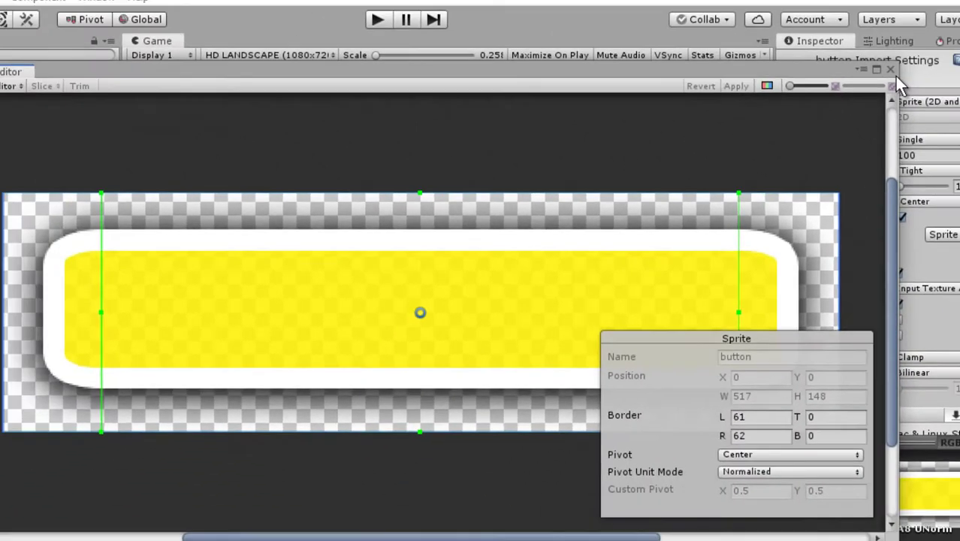
# Back in the main editor, set the button Image's Image Type to Sliced.
pyautogui.click(891, 69)
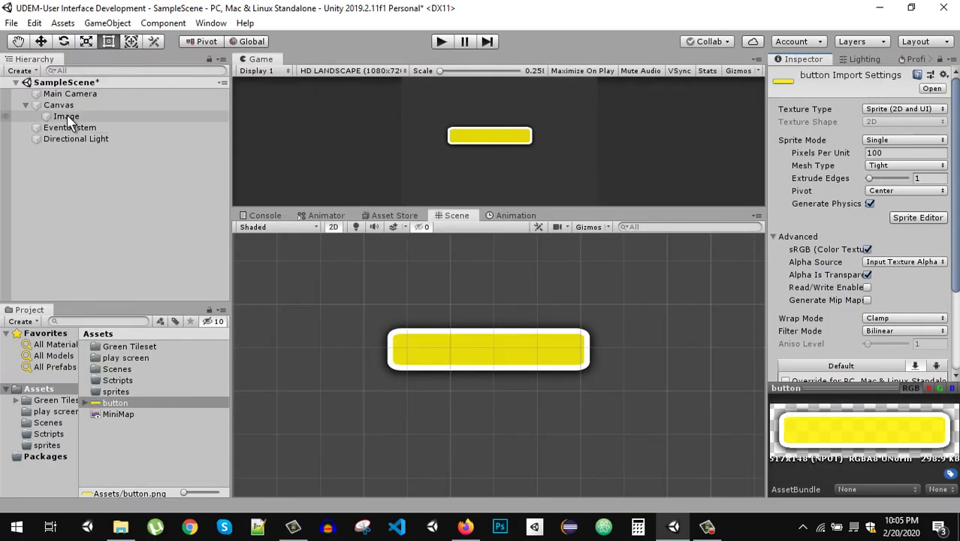
pyautogui.click(68, 118)
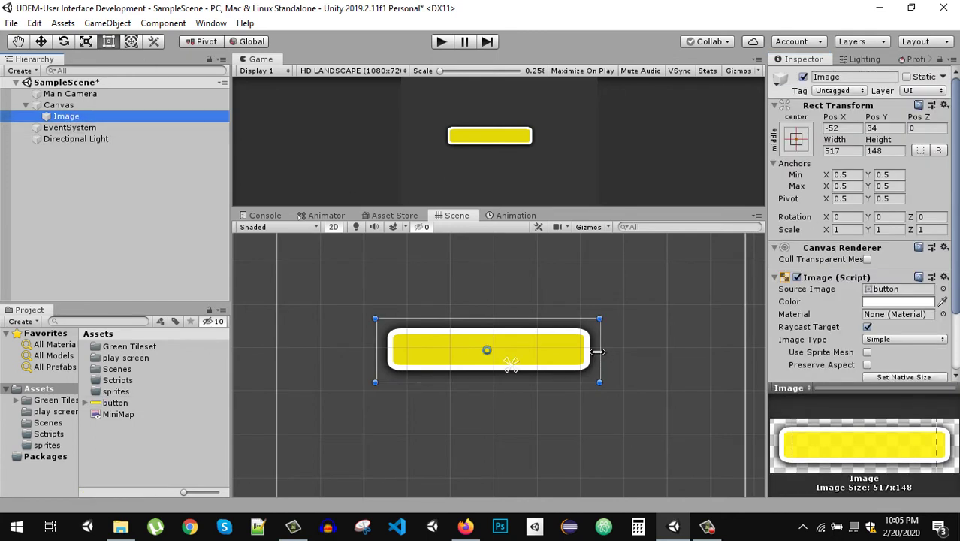
pyautogui.moveTo(601, 355); pyautogui.dragTo(718, 355)
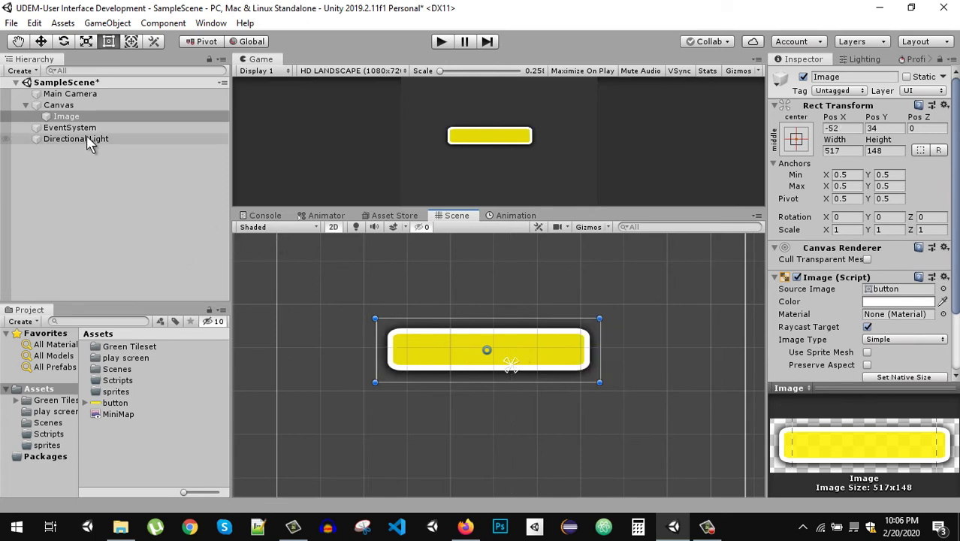
pyautogui.click(75, 117)
pyautogui.scroll(-3, 938, 259)
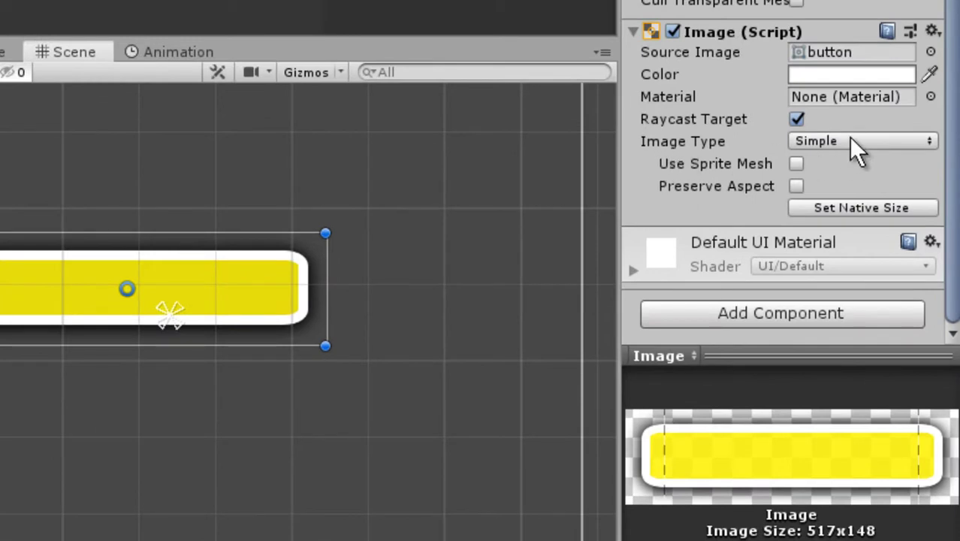
pyautogui.click(857, 142)
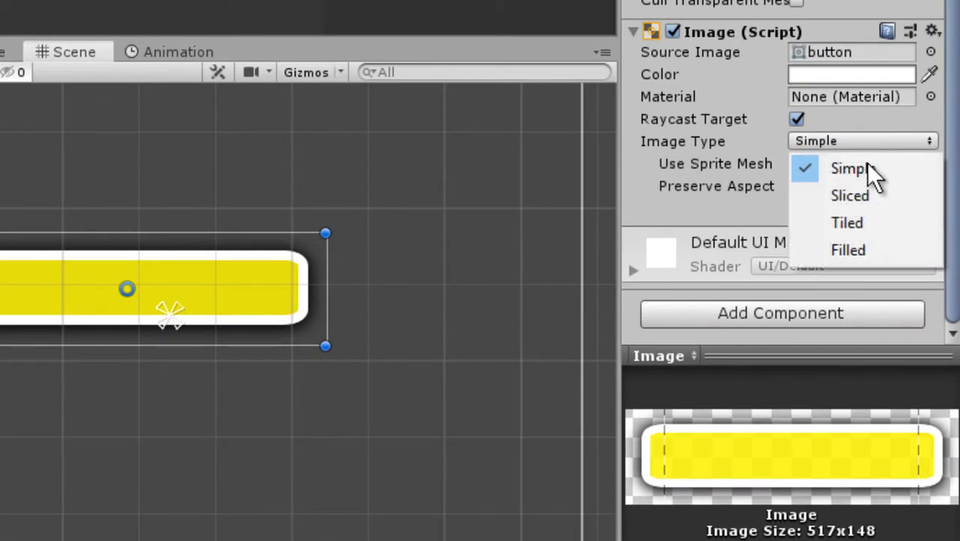
pyautogui.click(864, 198)
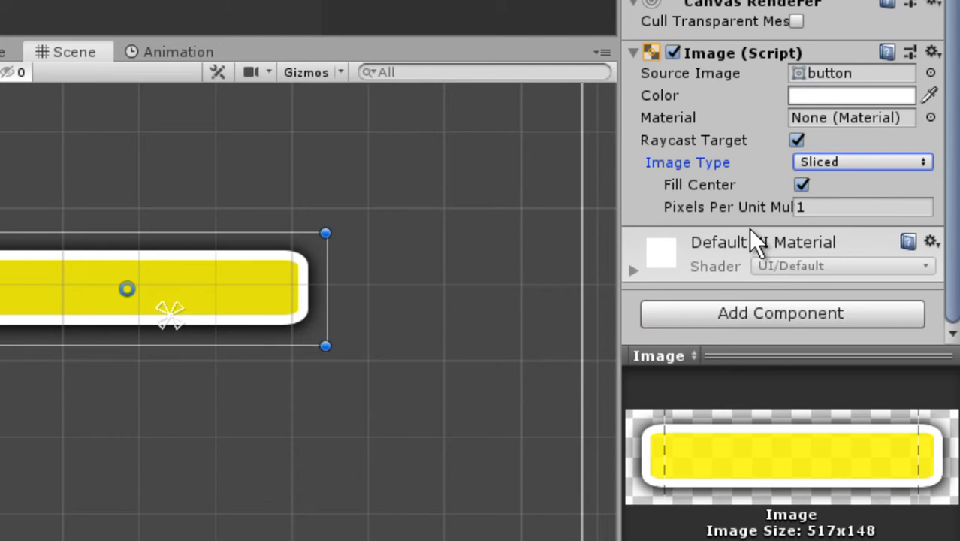
# Test the slicing by widening the button, then narrowing it to 664.7 wide, keeping its height.
pyautogui.moveTo(329, 283); pyautogui.dragTo(507, 308)
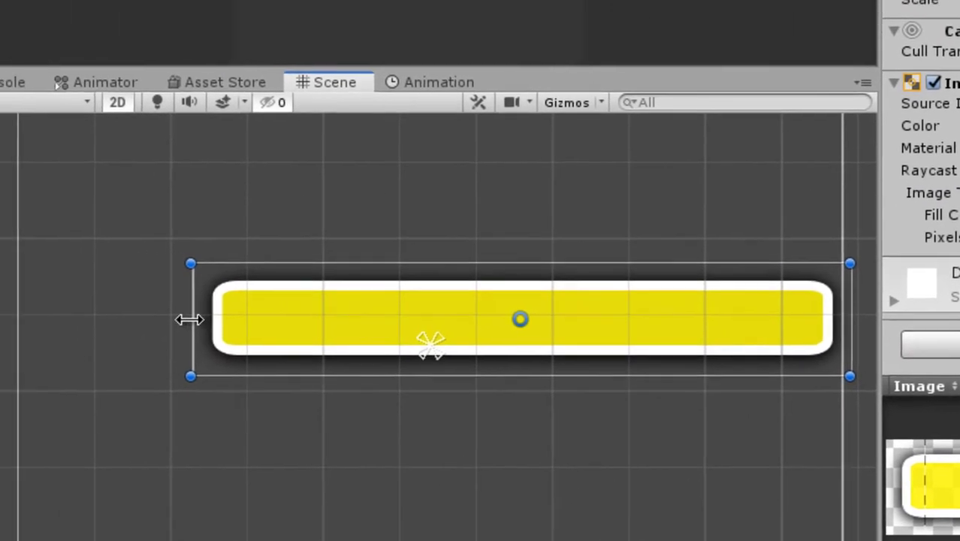
pyautogui.moveTo(189, 317); pyautogui.dragTo(58, 321)
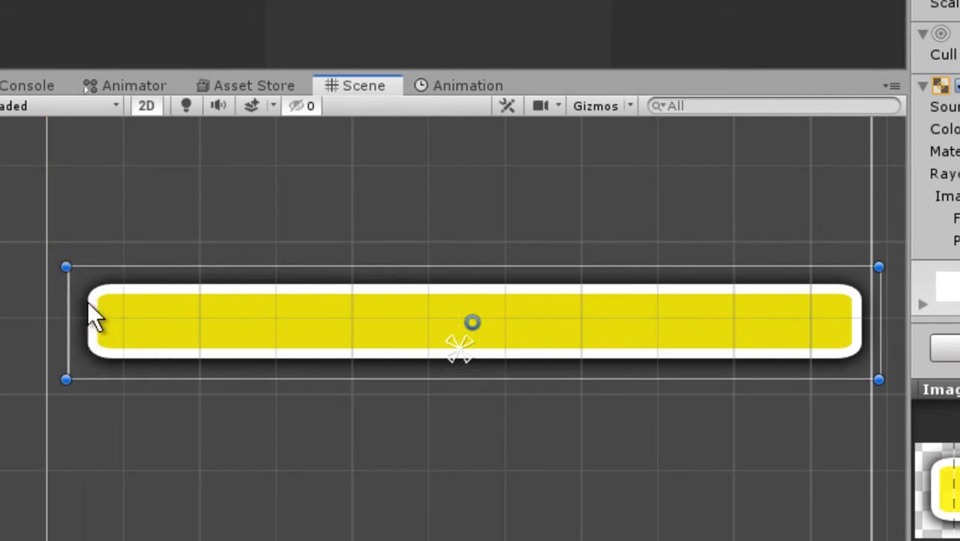
pyautogui.moveTo(877, 337); pyautogui.dragTo(572, 338)
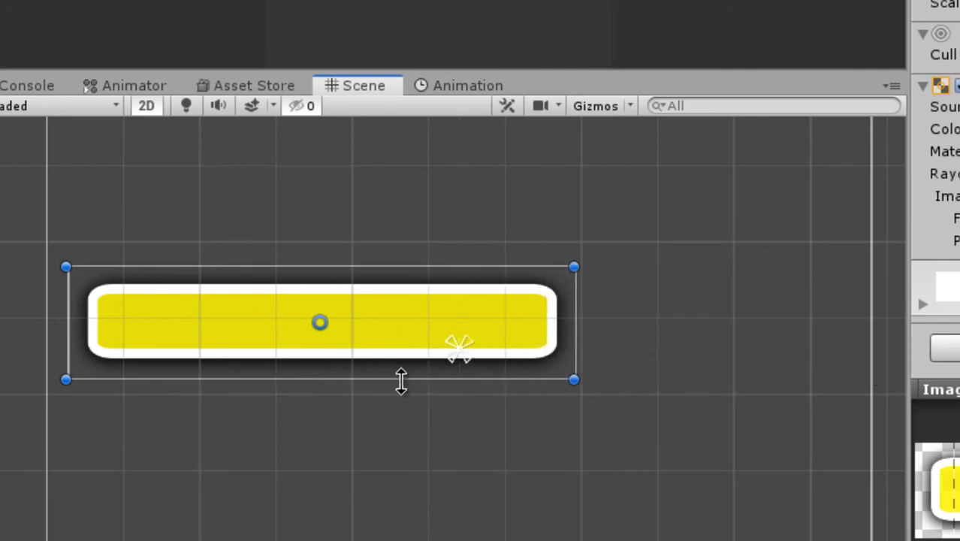
pyautogui.moveTo(401, 379); pyautogui.dragTo(337, 537)
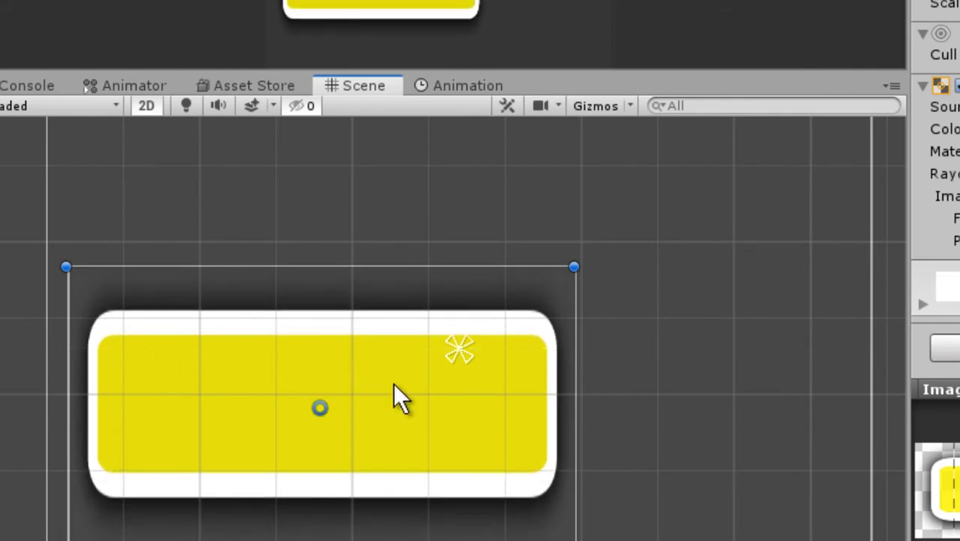
pyautogui.hotkey('ctrl', 'z')
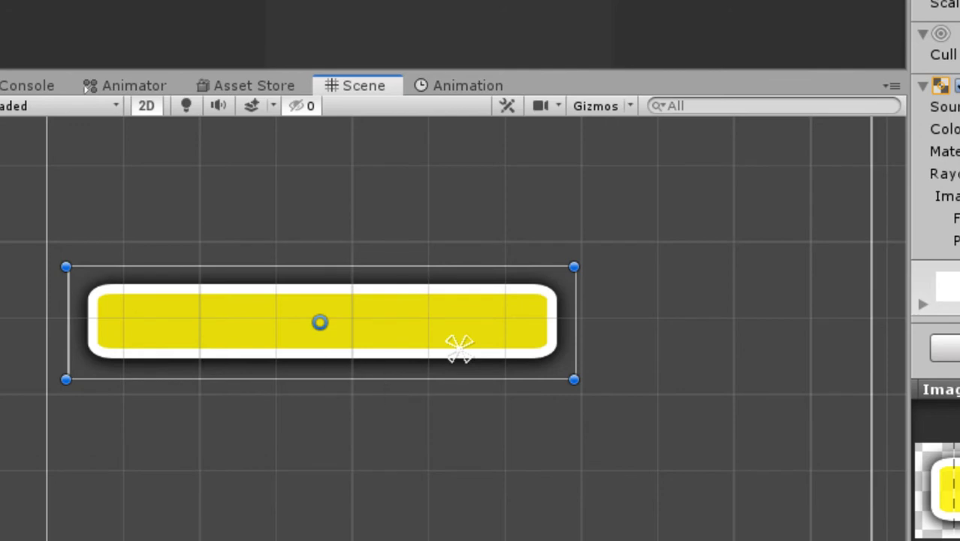
pyautogui.click(79, 399)
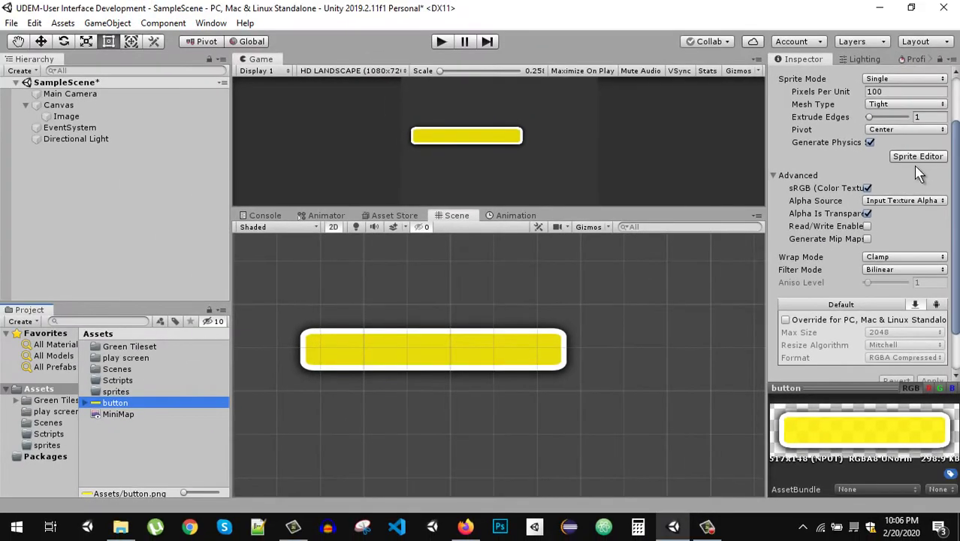
# In the Sprite Editor, give the button sprite a 40 px bottom and 38 px top border, and apply.
pyautogui.click(917, 156)
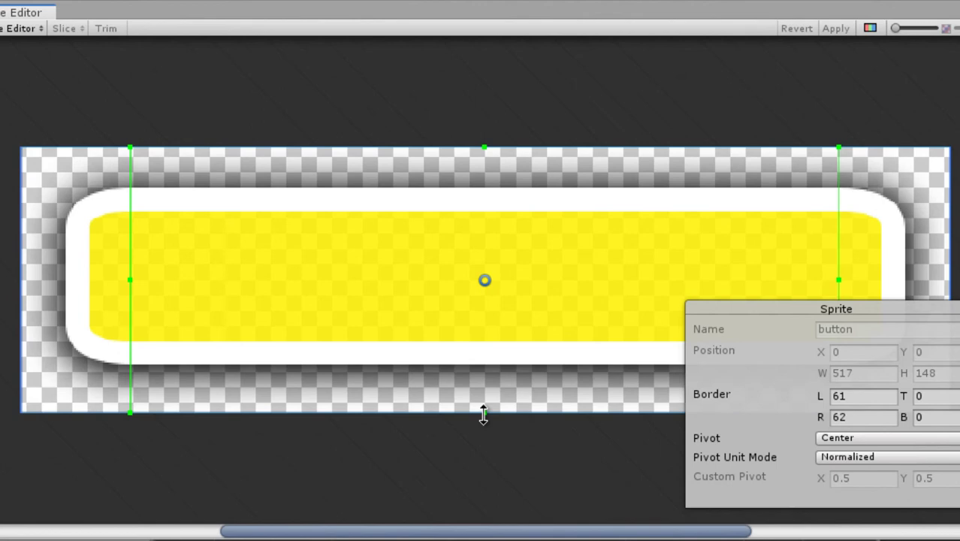
pyautogui.moveTo(484, 411); pyautogui.dragTo(488, 341)
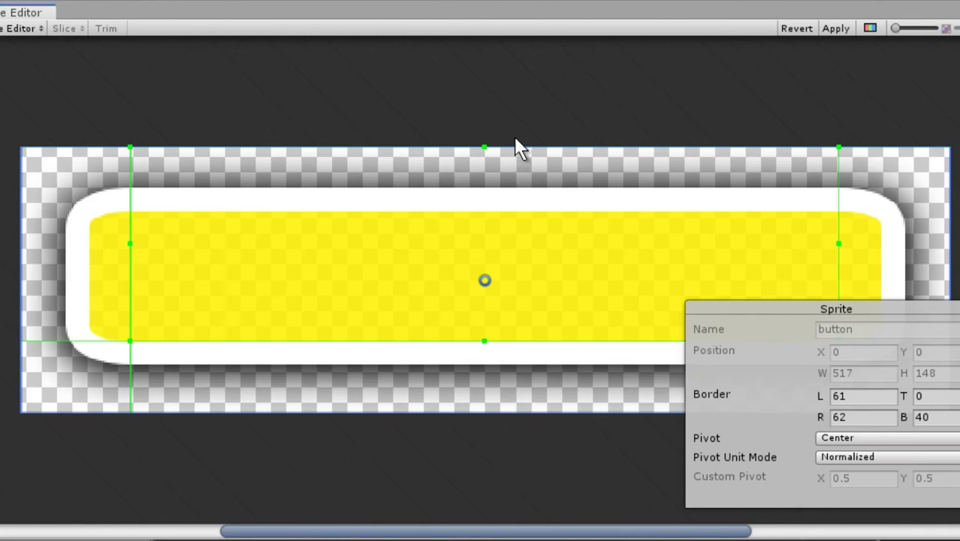
pyautogui.moveTo(485, 148); pyautogui.dragTo(482, 216)
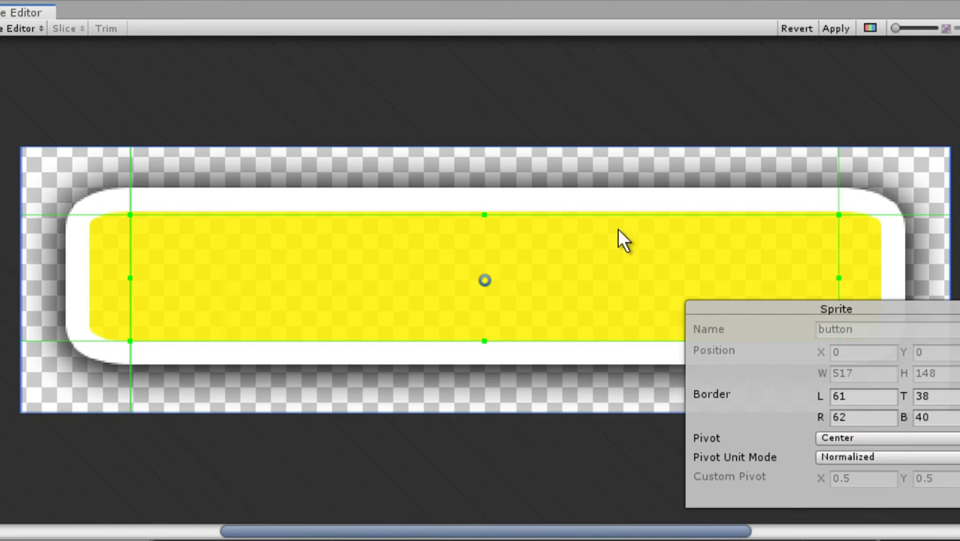
pyautogui.click(835, 30)
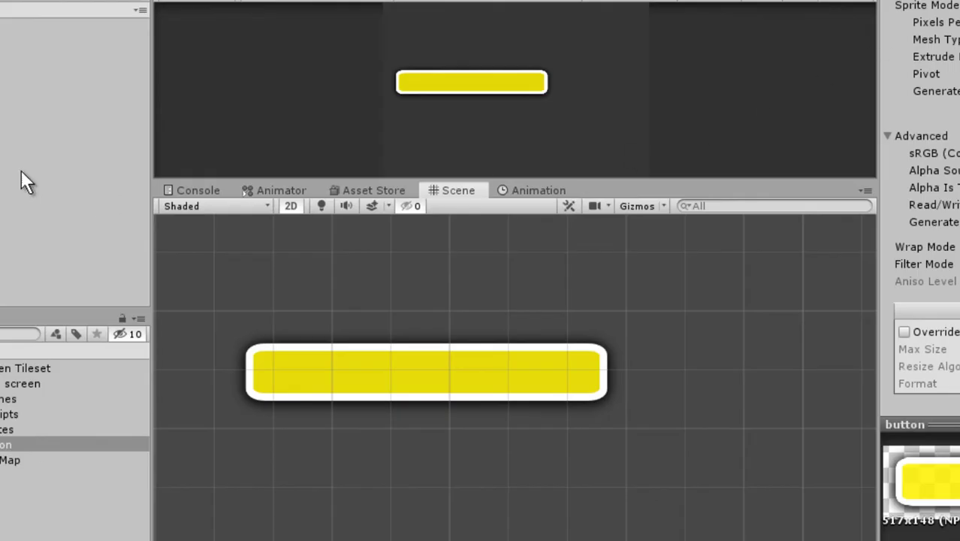
# Make the sliced button taller, narrow it to 492.7 wide, and centre it in the view.
pyautogui.click(30, 56)
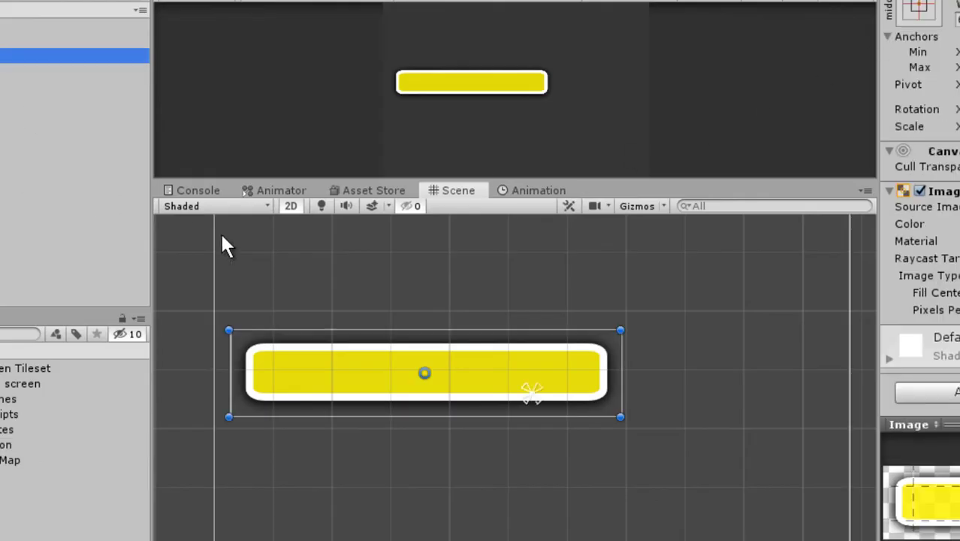
pyautogui.moveTo(434, 331); pyautogui.dragTo(451, 234)
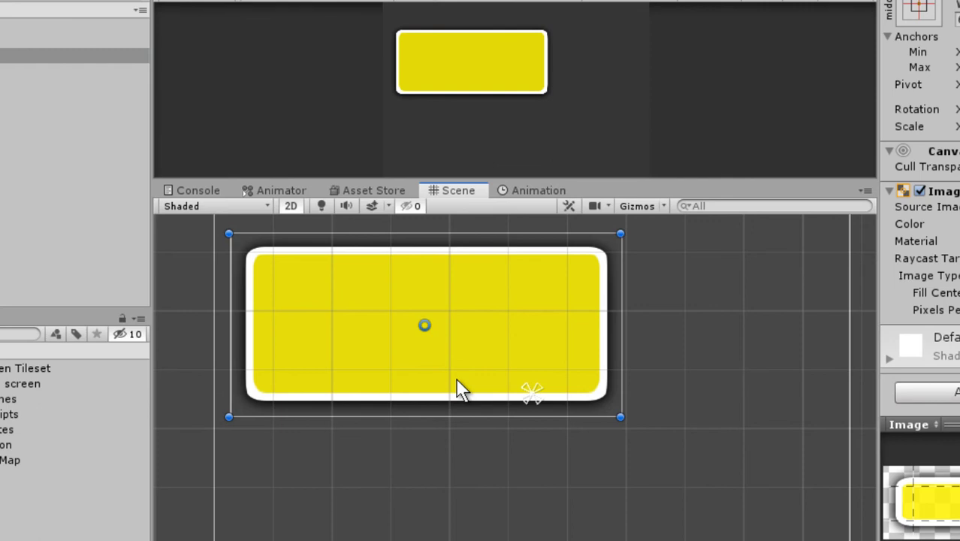
pyautogui.moveTo(457, 424); pyautogui.dragTo(454, 538)
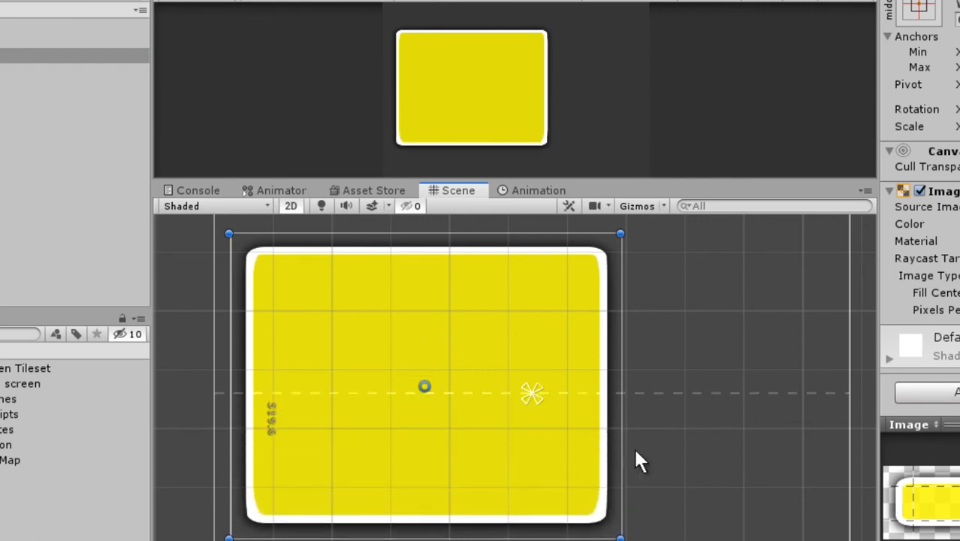
pyautogui.moveTo(619, 403); pyautogui.dragTo(694, 403)
pyautogui.moveTo(511, 536); pyautogui.dragTo(529, 433)
pyautogui.moveTo(699, 352); pyautogui.dragTo(522, 350)
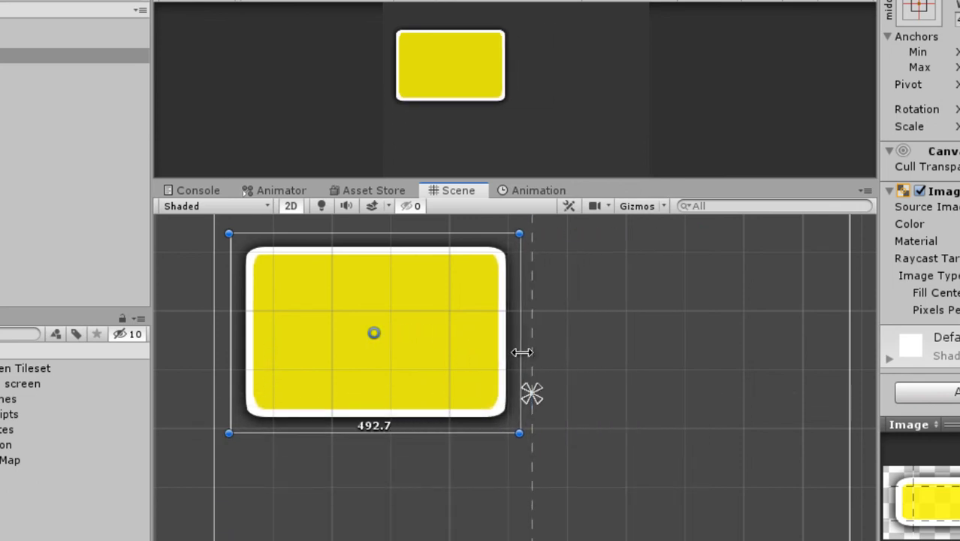
pyautogui.moveTo(366, 348); pyautogui.dragTo(516, 361)
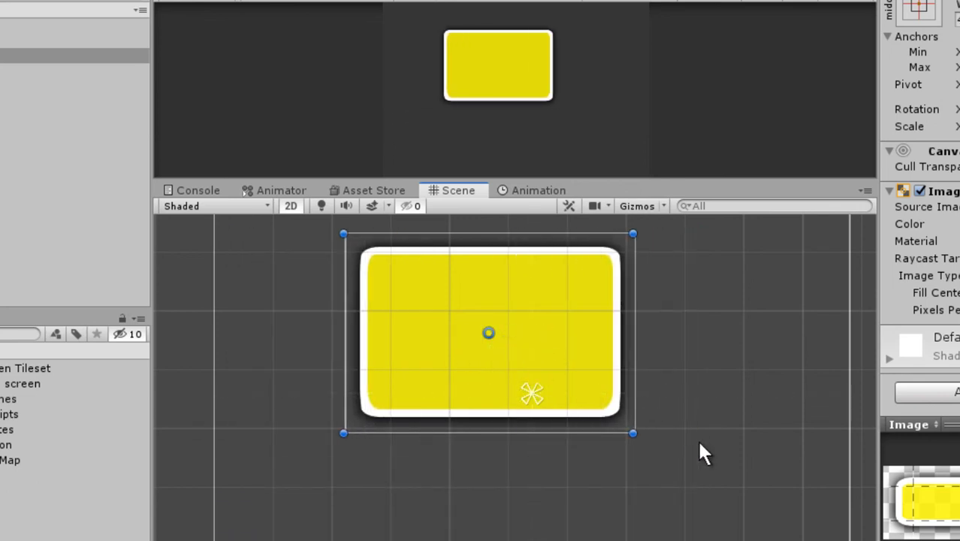